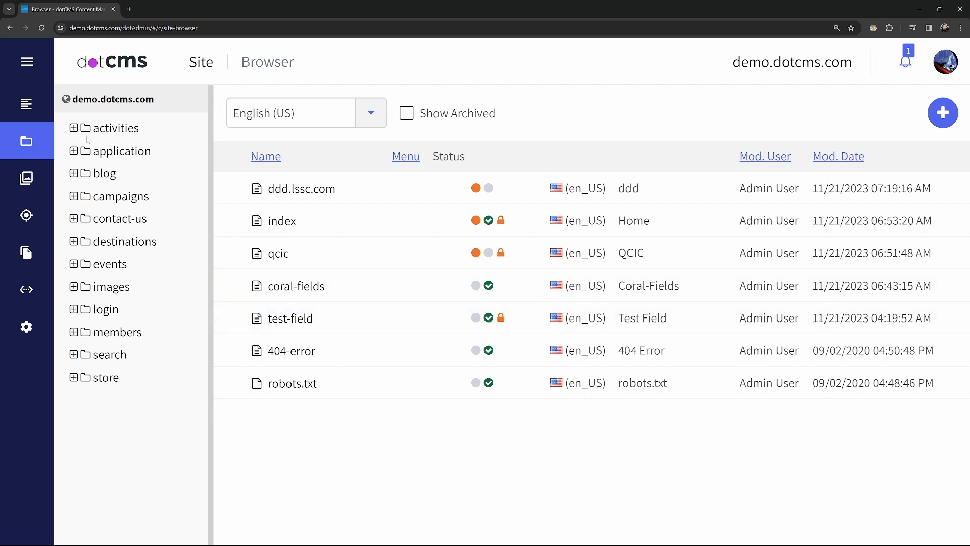
Step: Open the African Safari entry from the Blogs content list, review its available workflow actions, and close it
click(16, 65)
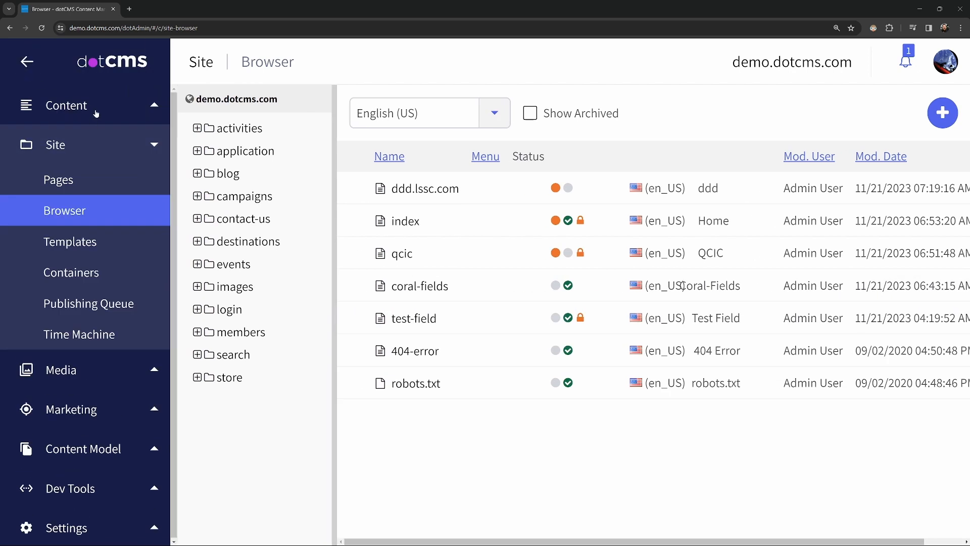
click(95, 108)
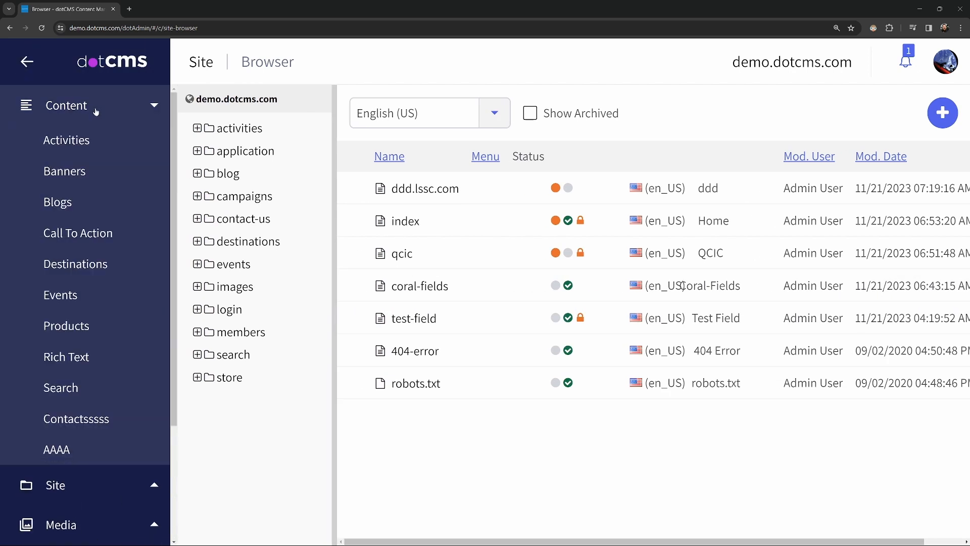
click(82, 198)
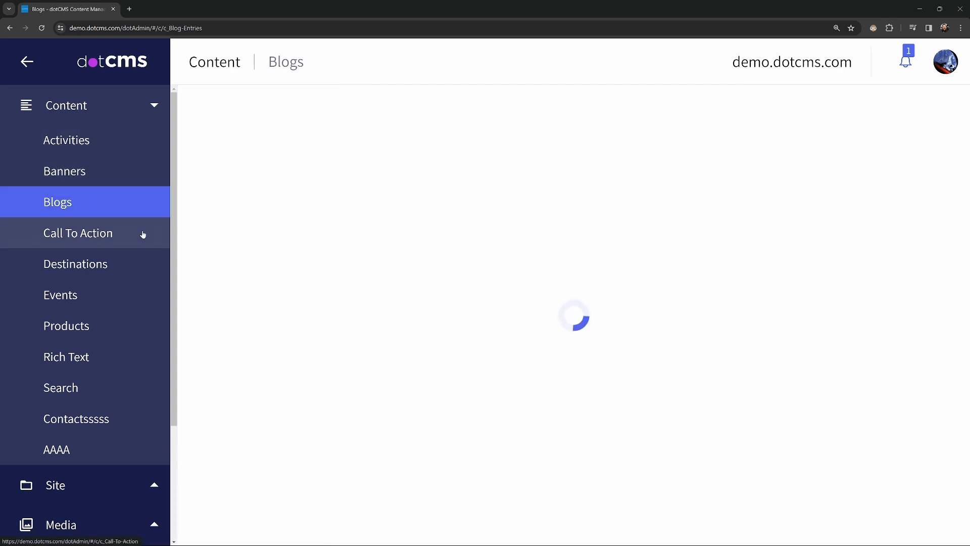
click(39, 65)
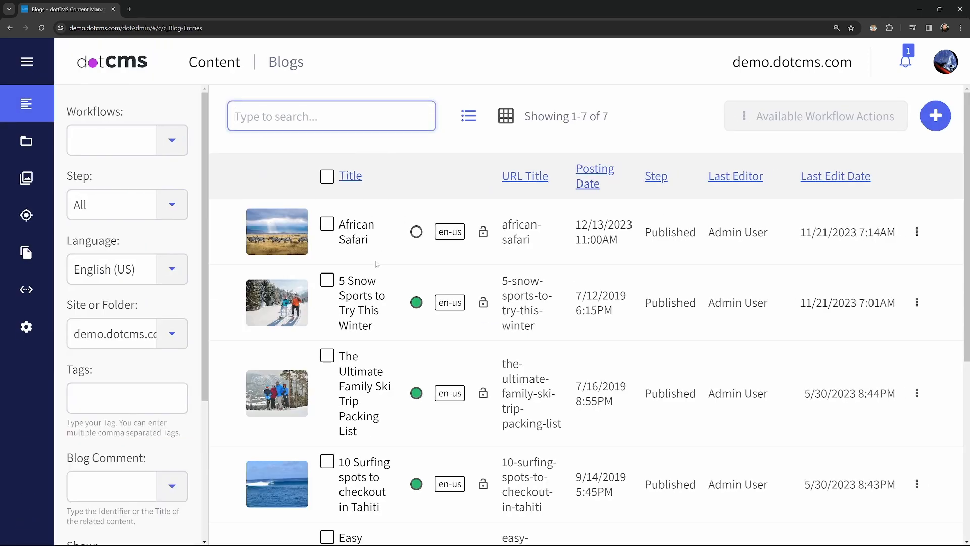
click(362, 236)
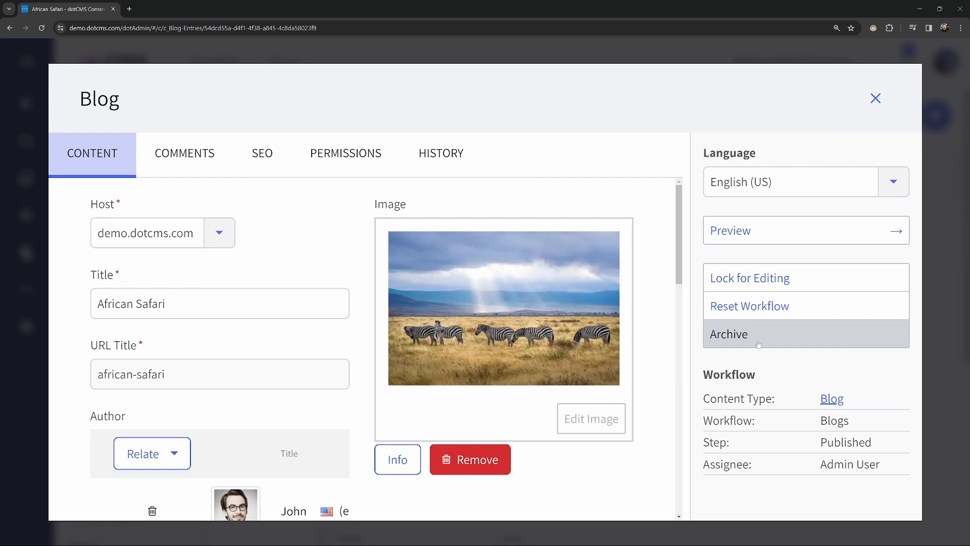
click(875, 98)
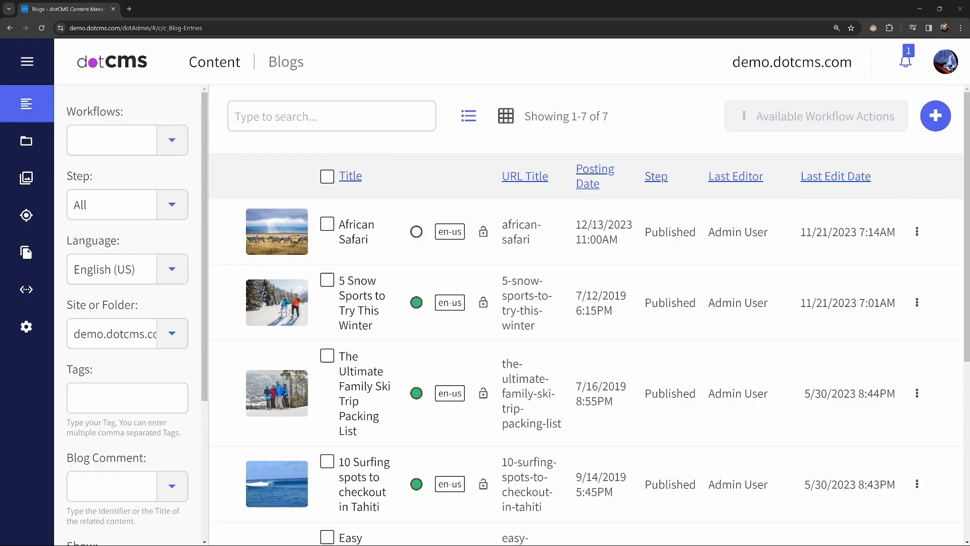
Step: Reopen the African Safari blog entry, lock it for editing and save it with the Save workflow action
mouse_move(416, 235)
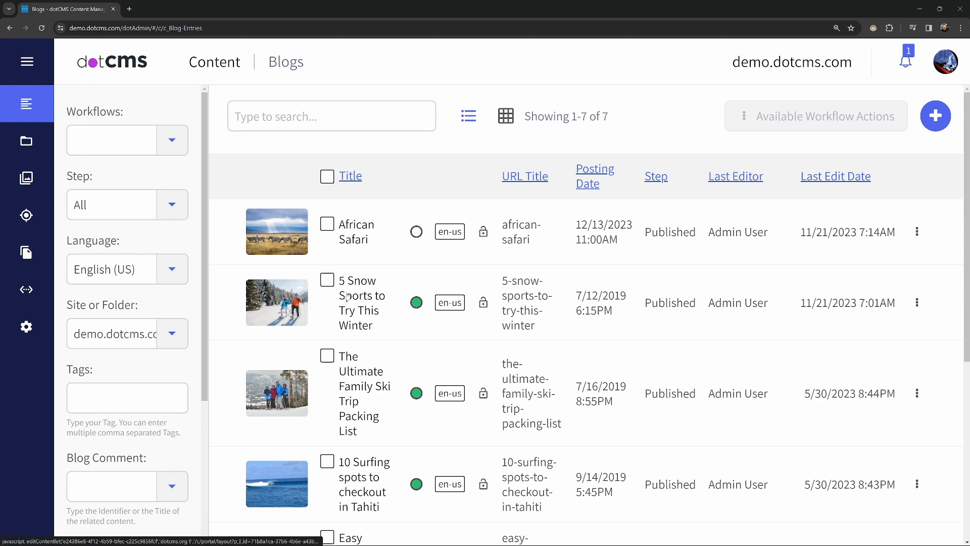
mouse_move(418, 304)
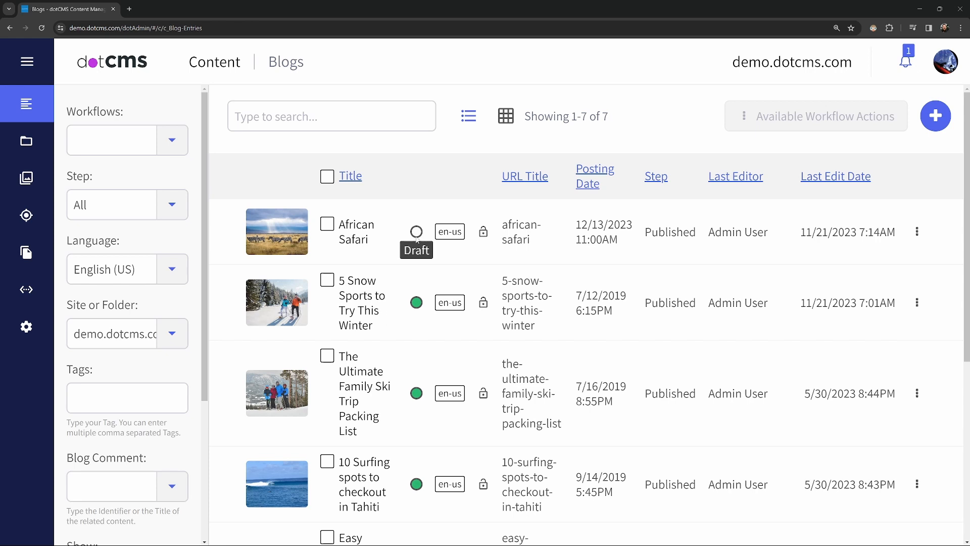
click(361, 235)
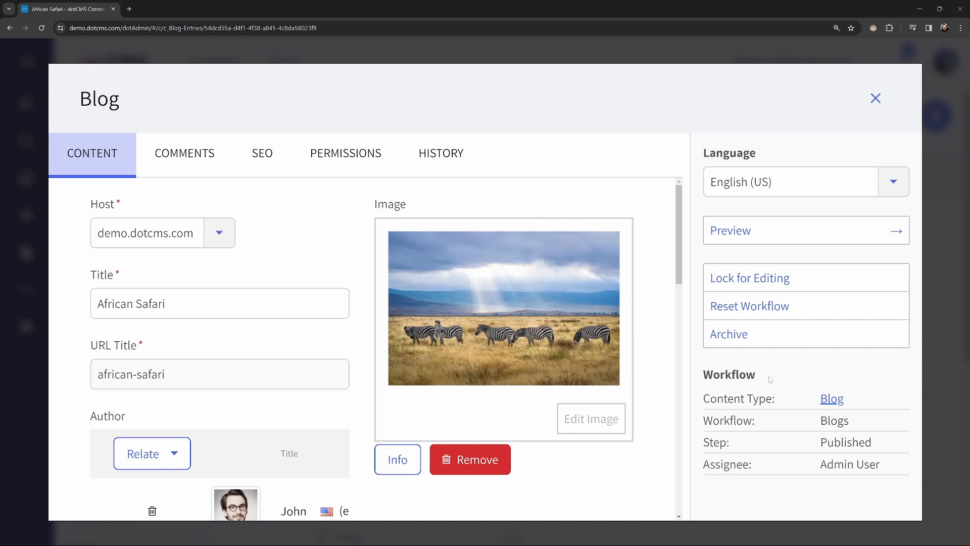
click(774, 276)
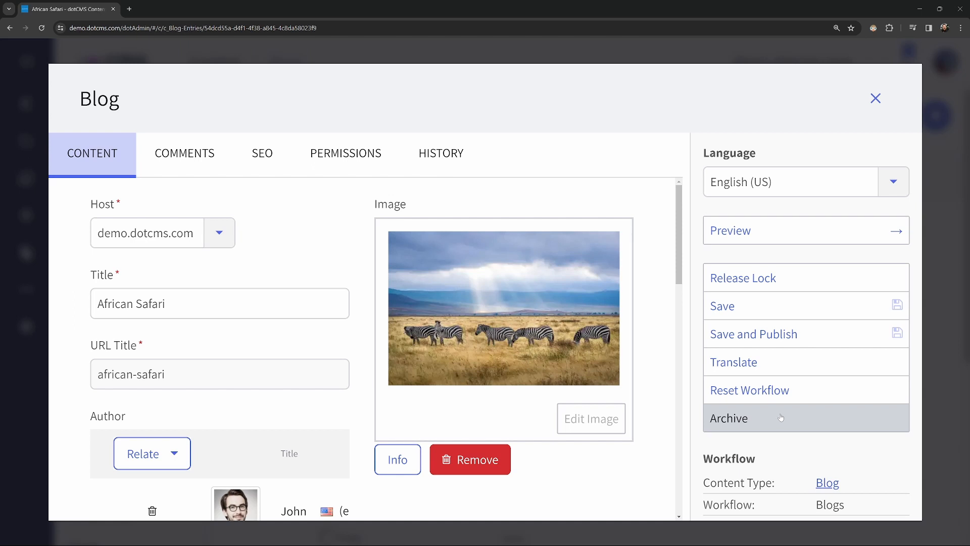
click(757, 305)
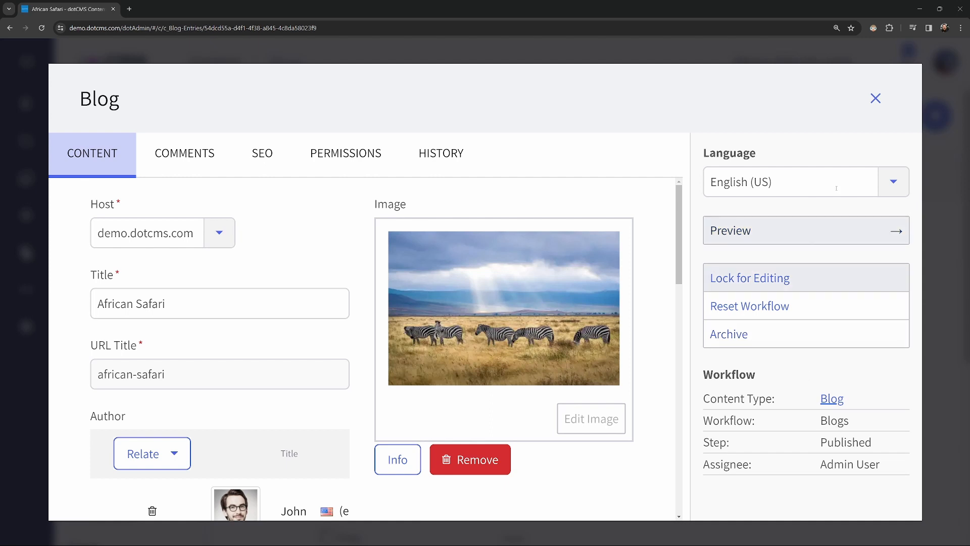
click(875, 98)
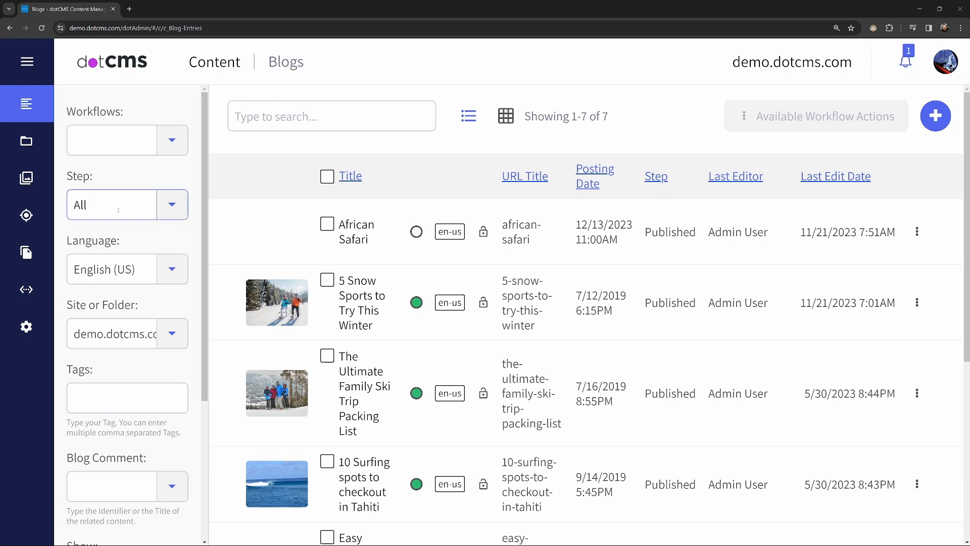
Step: Go to the Workflows page of the Content Model section
click(28, 61)
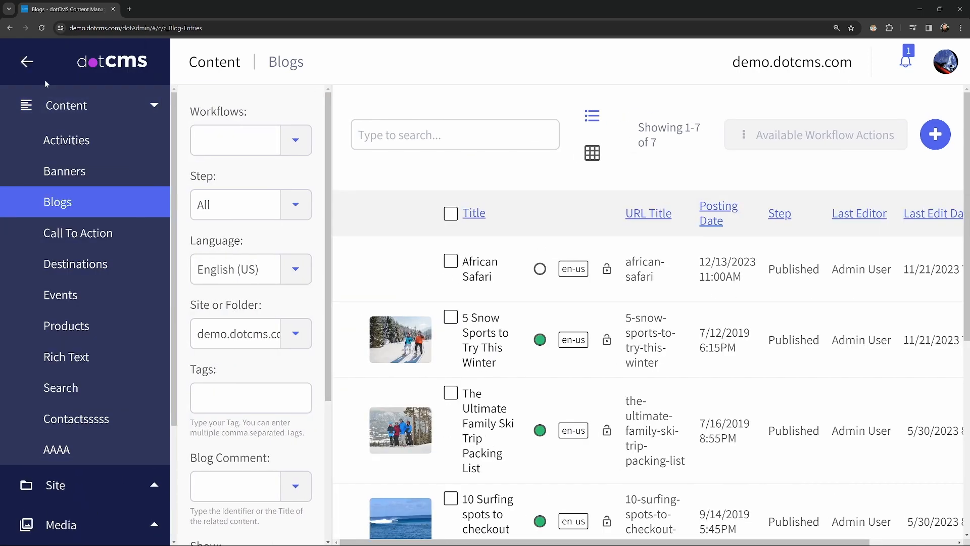
click(58, 105)
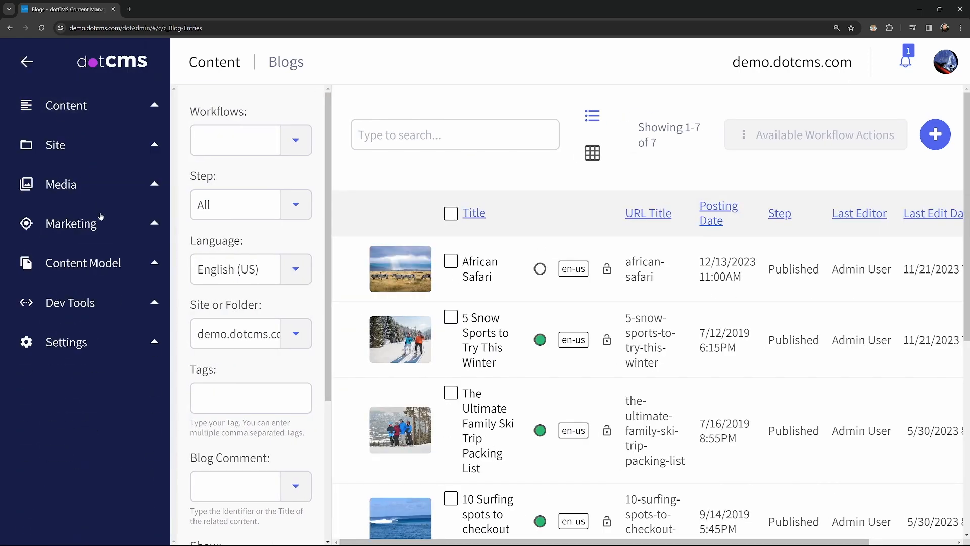
click(107, 263)
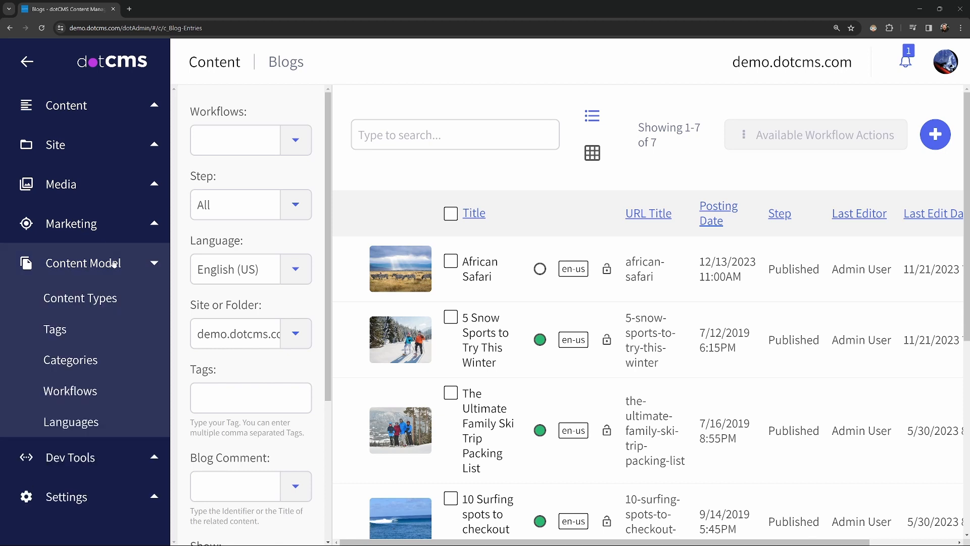
click(87, 399)
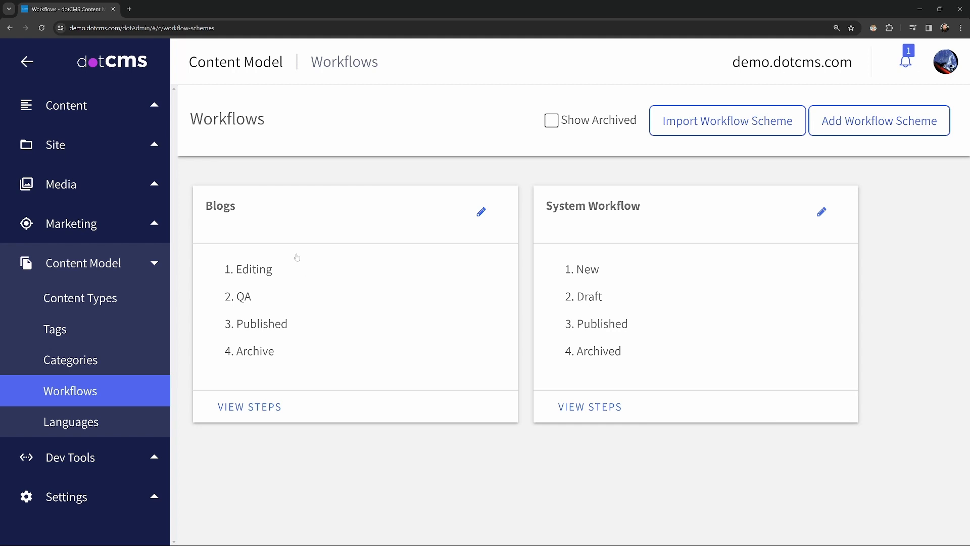
Step: Check the Blogs workflow scheme's name, description and assigned content types, and close its settings
click(480, 212)
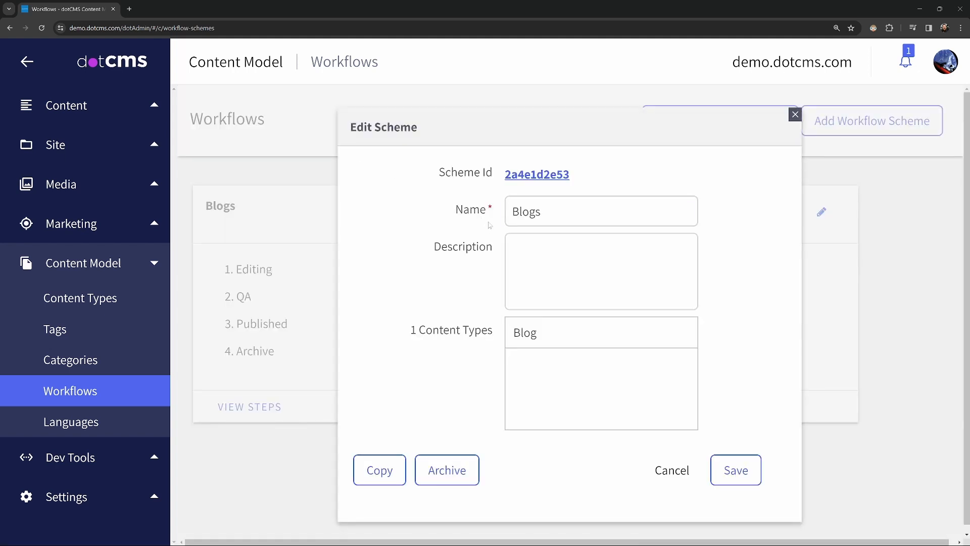
click(550, 278)
click(560, 341)
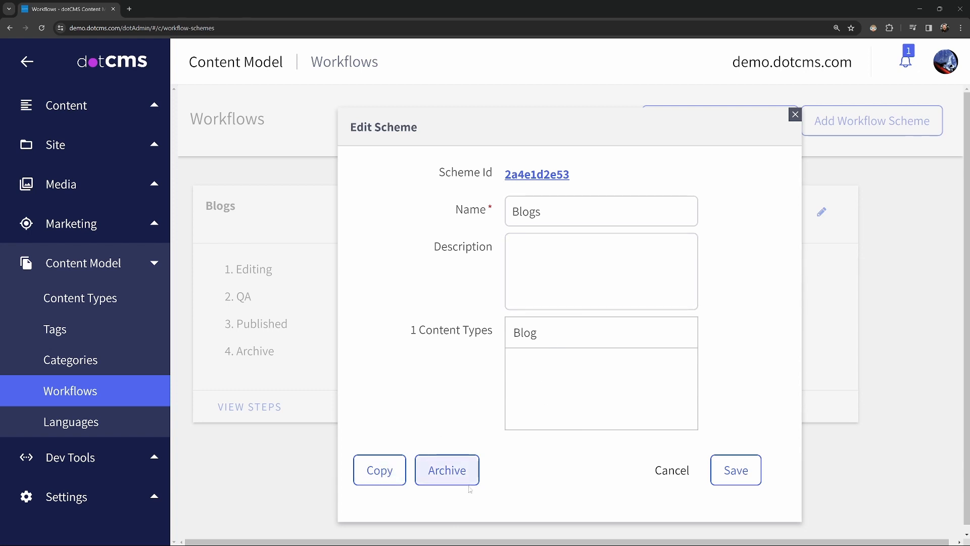
click(794, 114)
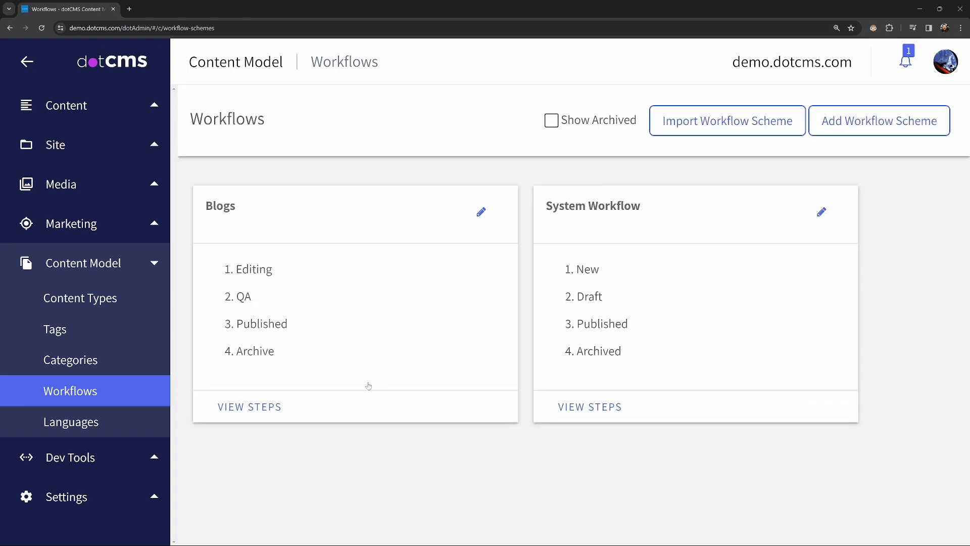
Step: Examine the Blogs workflow's steps from Editing through Archive and the actions assigned to each
click(262, 408)
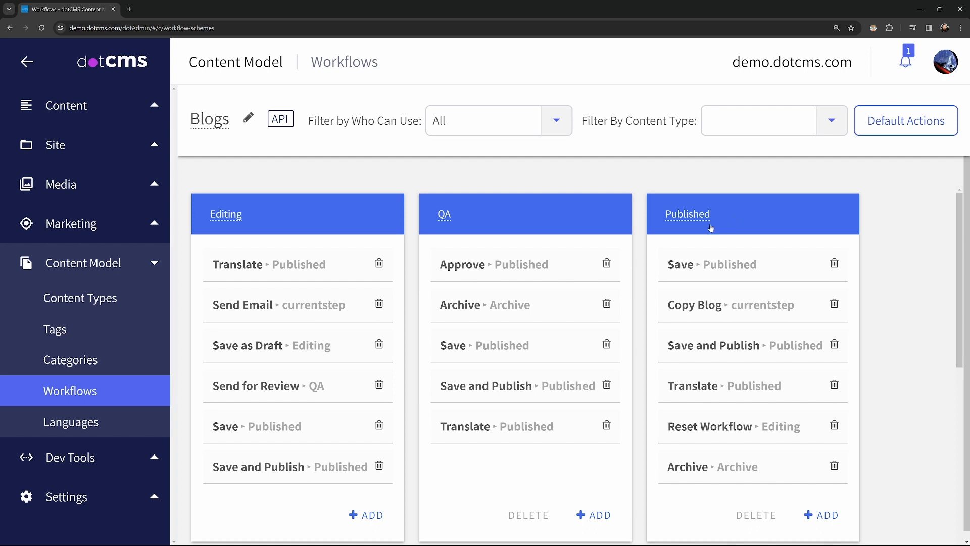
scroll(710, 232, down, 6)
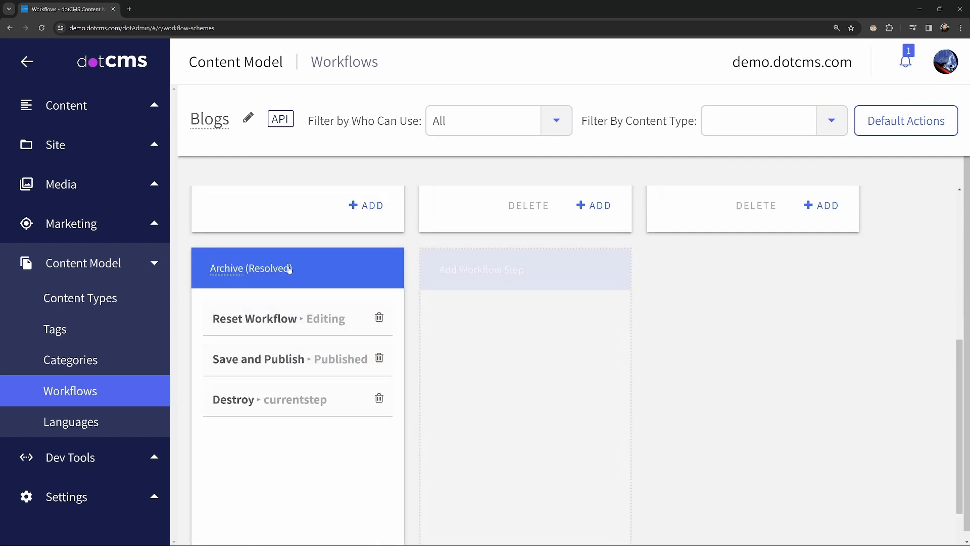
scroll(331, 278, up, 2)
scroll(331, 278, up, 4)
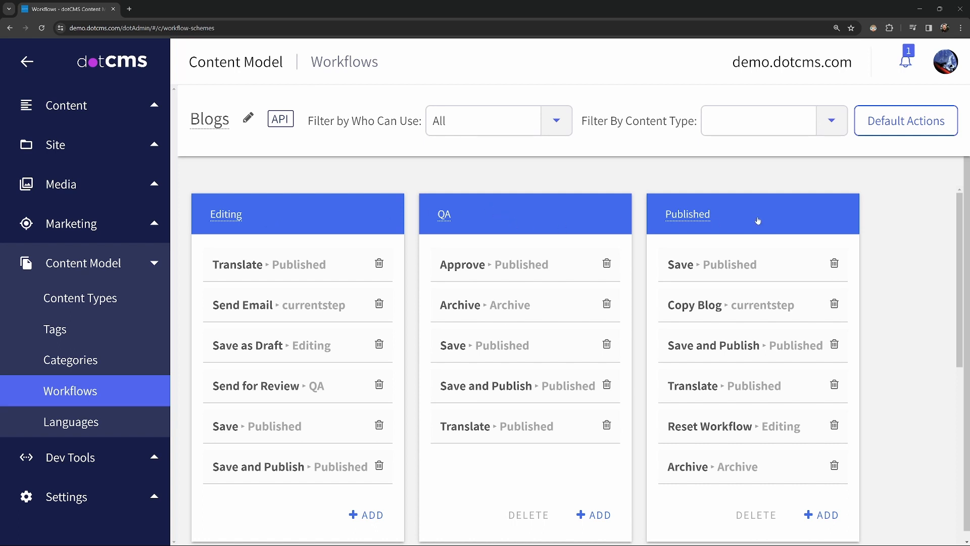
scroll(758, 221, down, 6)
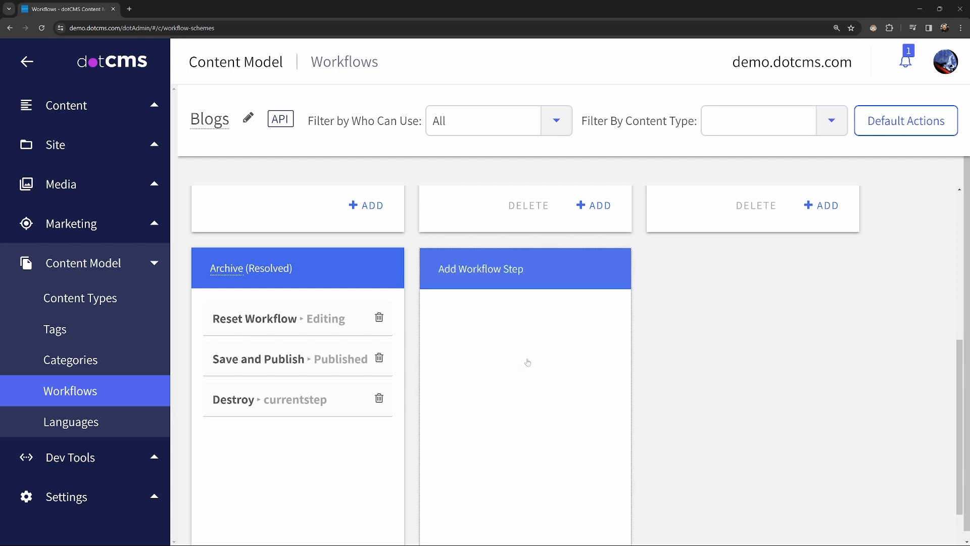
scroll(525, 354, up, 6)
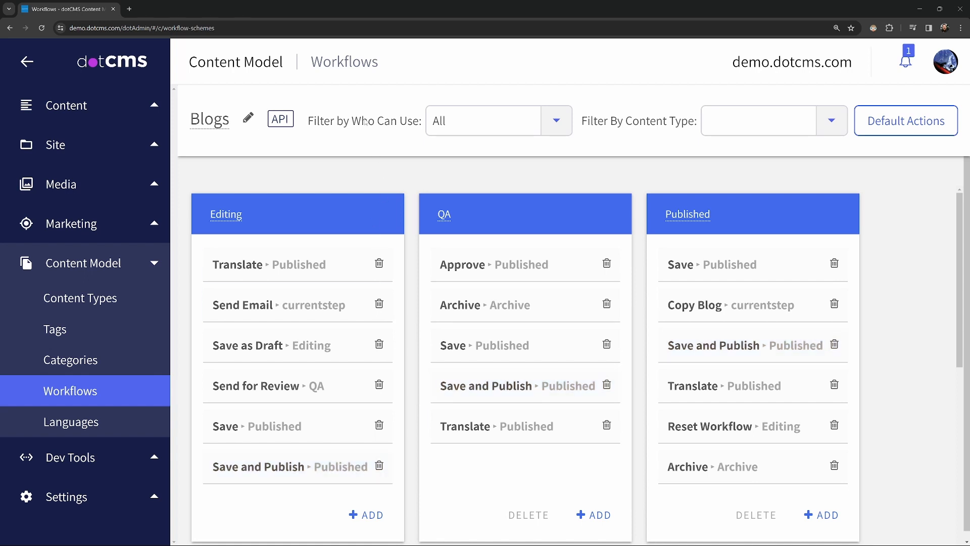
Step: Filter the Blogs workflow actions by who can use them, choosing Anyone who can View Content
click(553, 126)
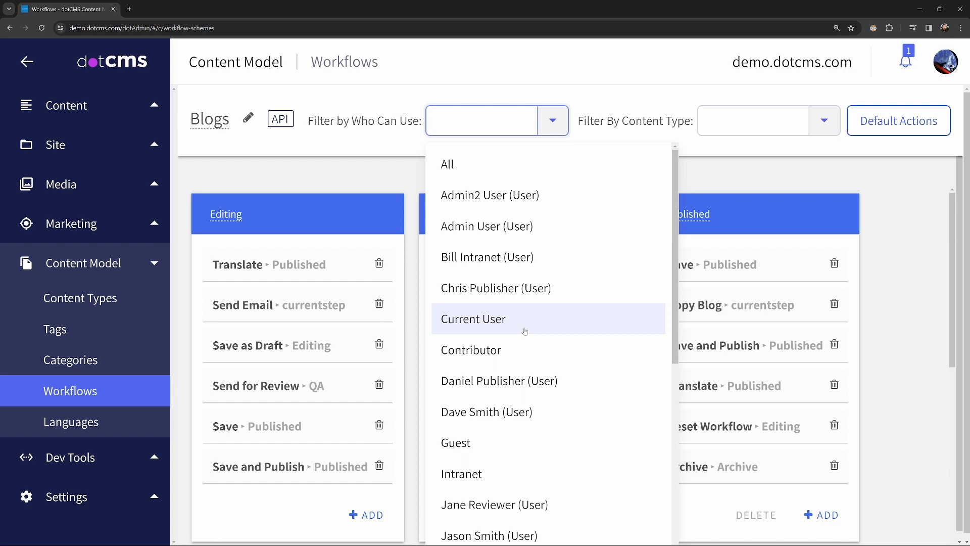
scroll(525, 330, down, 7)
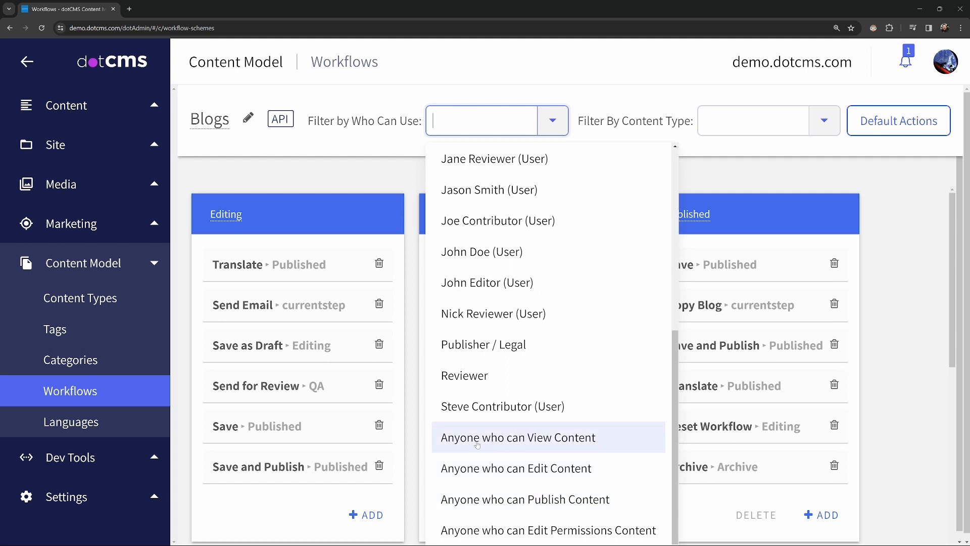
click(573, 443)
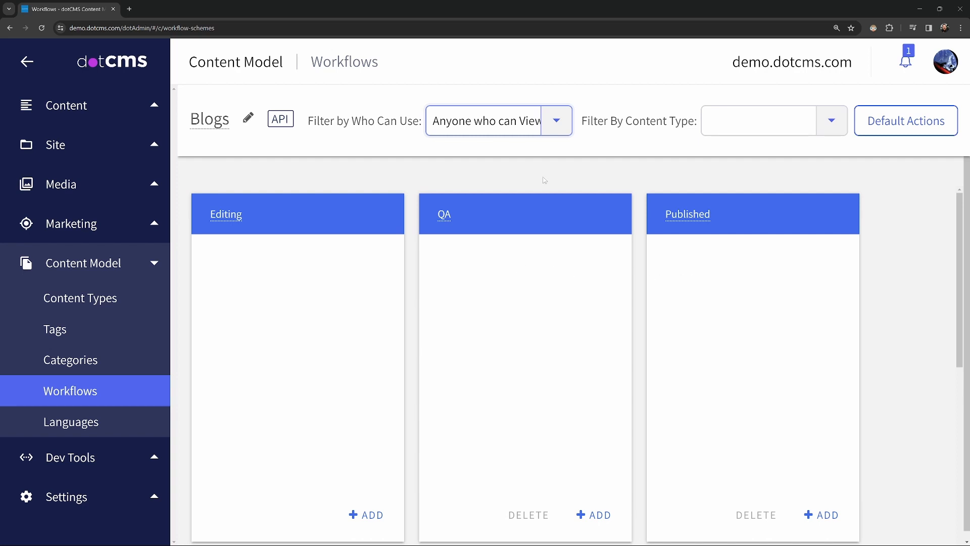
Step: Switch the workflow's who-can-use filter to Anyone who can Edit Content
click(557, 124)
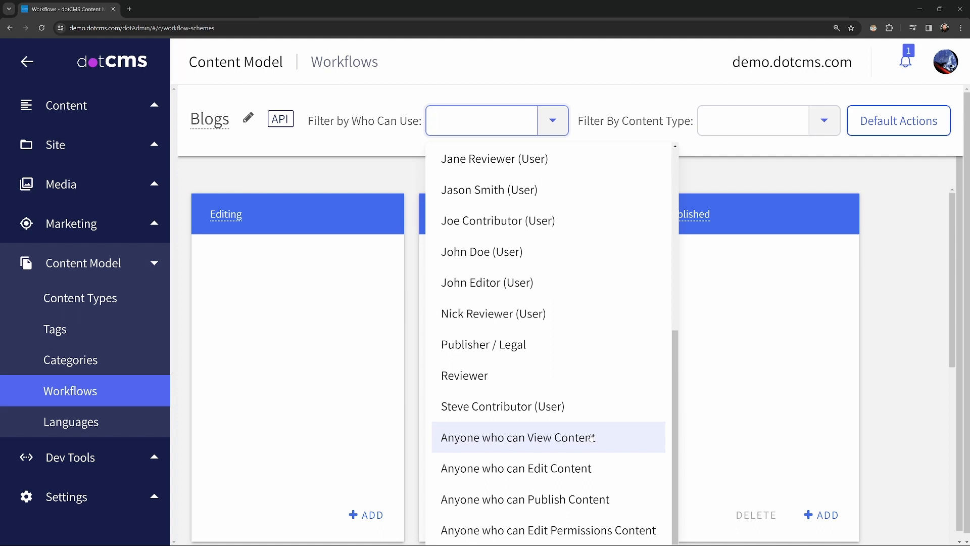
click(576, 471)
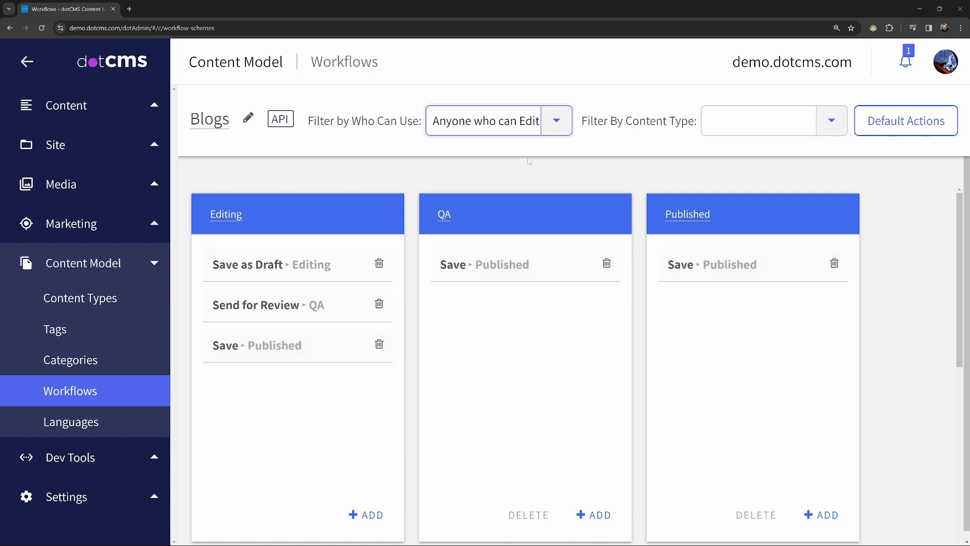
click(557, 123)
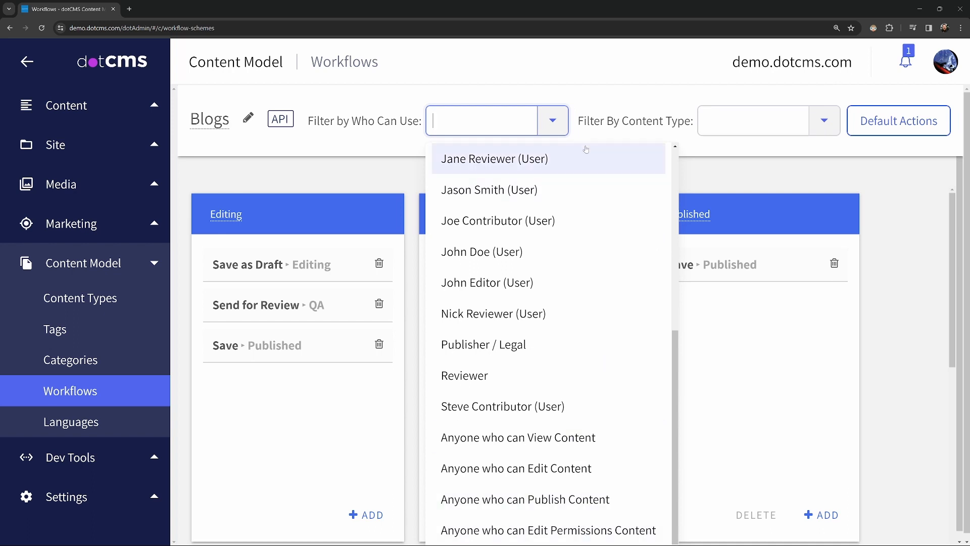
click(558, 124)
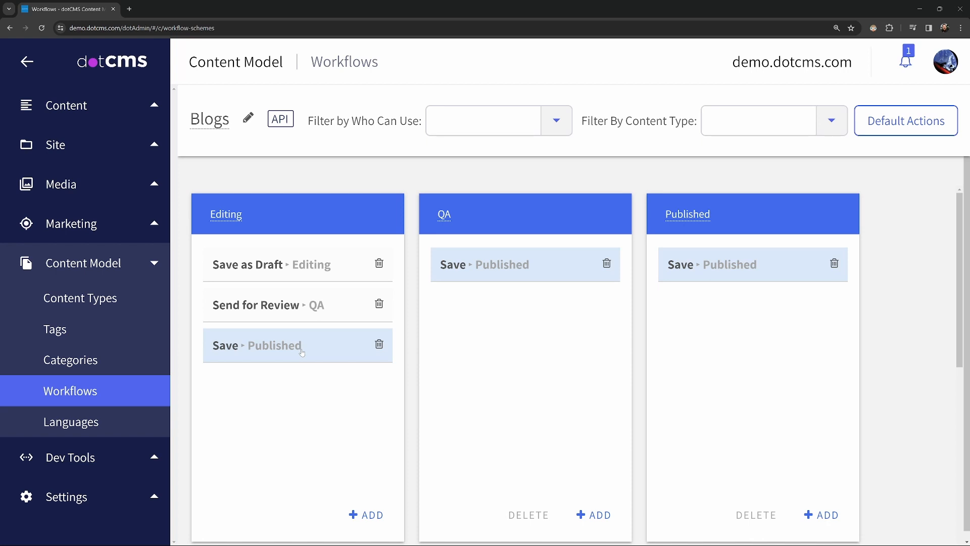
Step: Set the Save action's next step to Current Step, save the action and return to the Blogs workflow
click(262, 352)
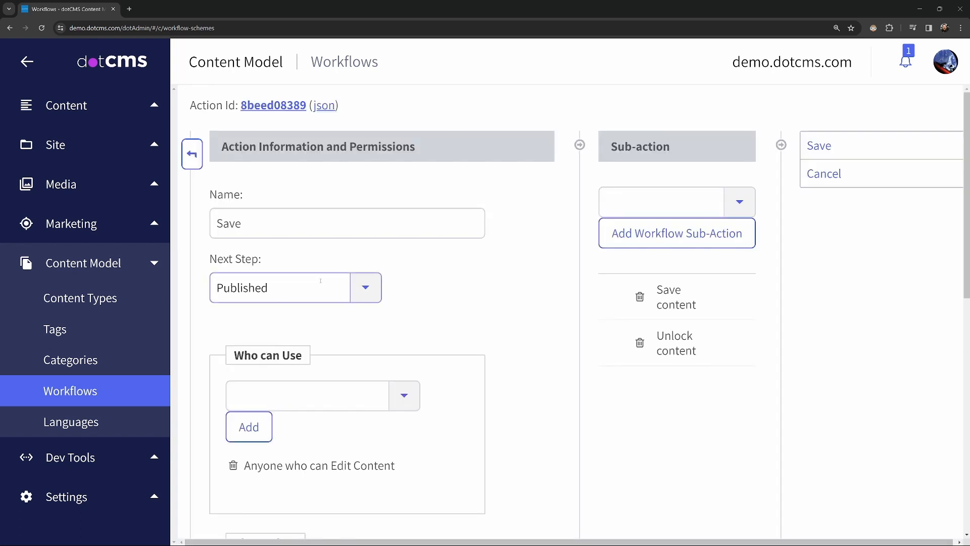
click(365, 288)
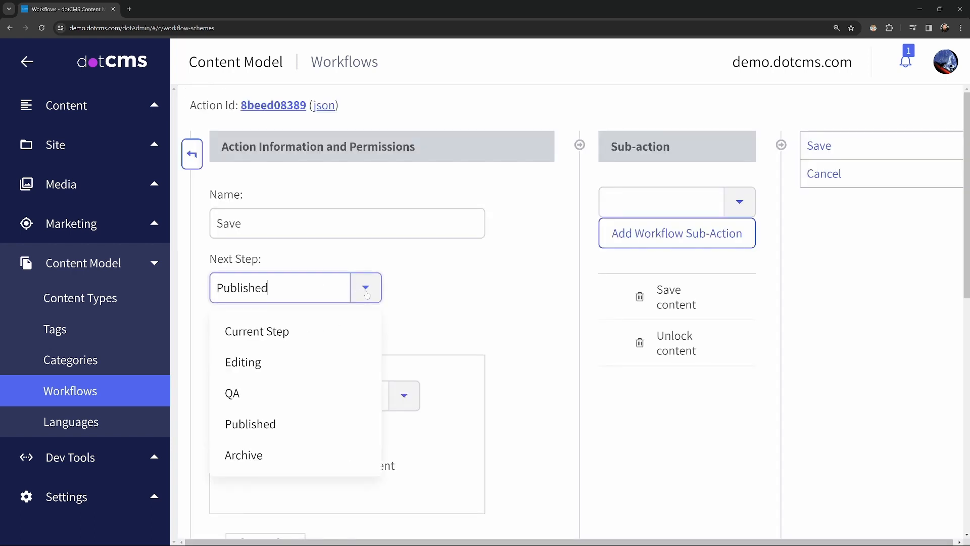
click(260, 330)
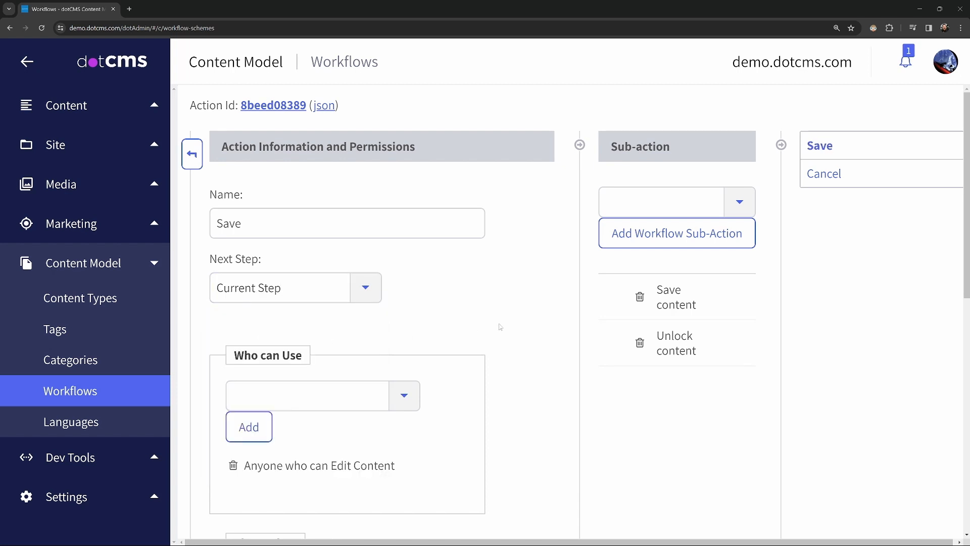
click(848, 148)
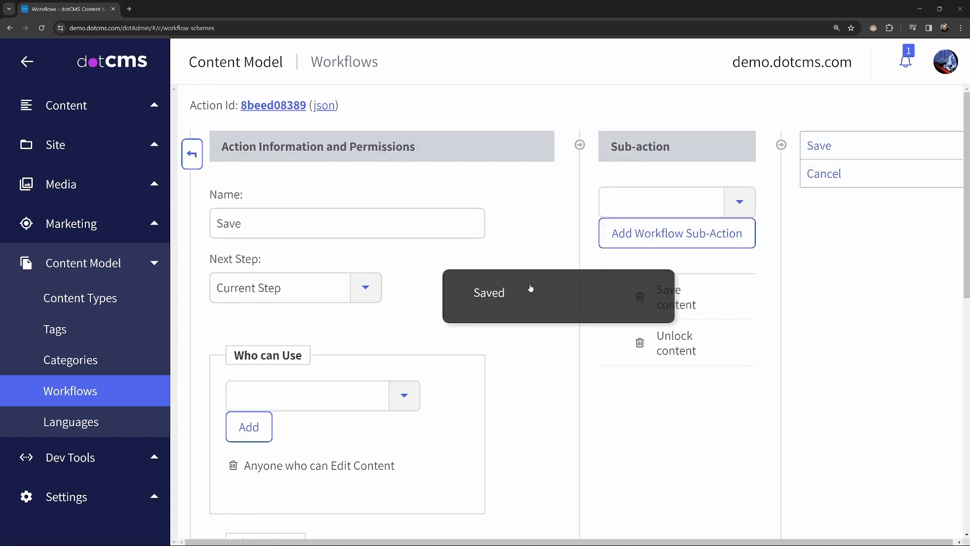
click(193, 155)
Step: Filter the actions by Anyone who can Edit Content again and review them across all workflow steps
click(556, 121)
scroll(525, 354, down, 6)
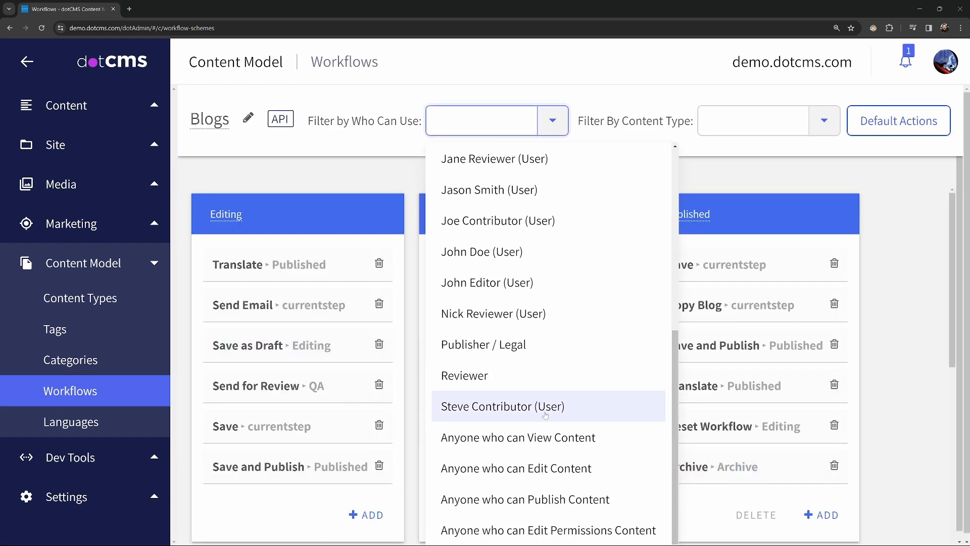
click(565, 463)
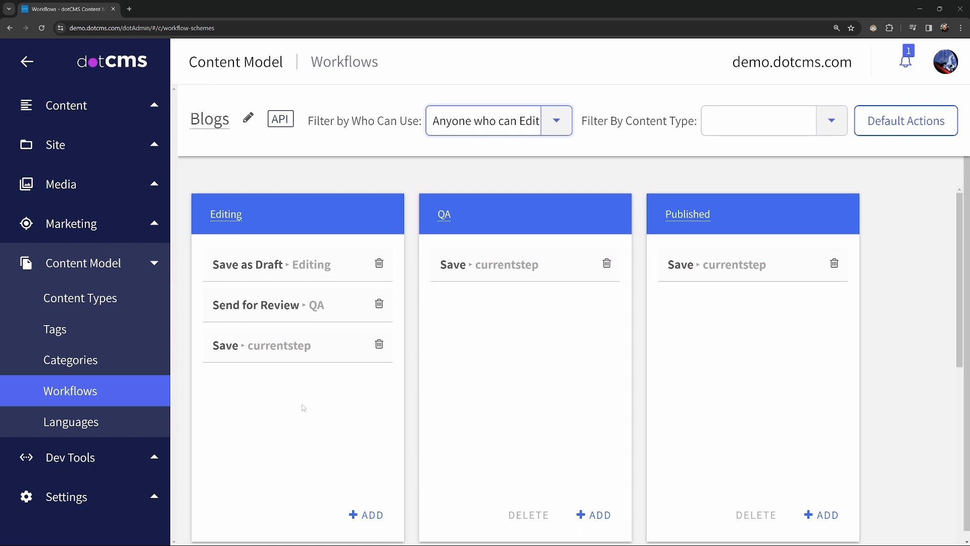
scroll(304, 404, down, 7)
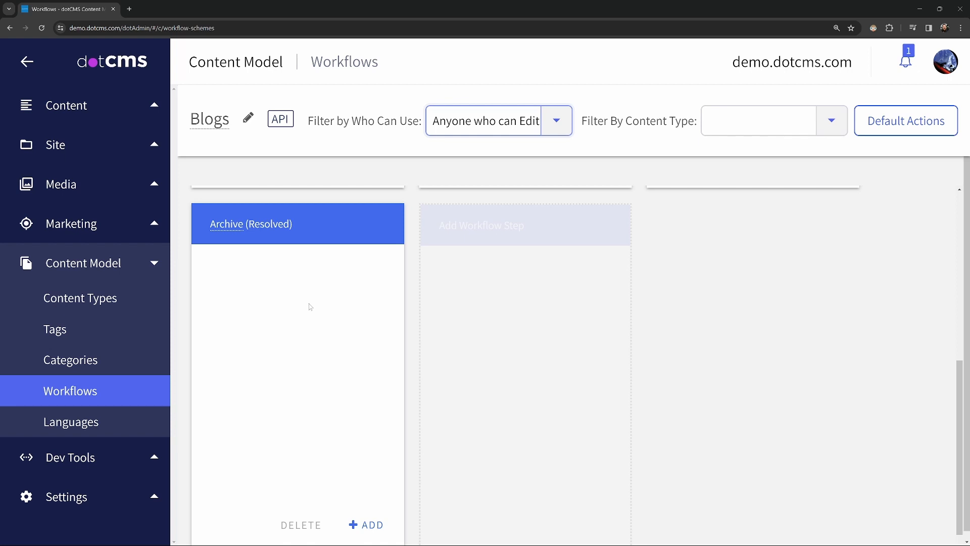
scroll(309, 307, up, 8)
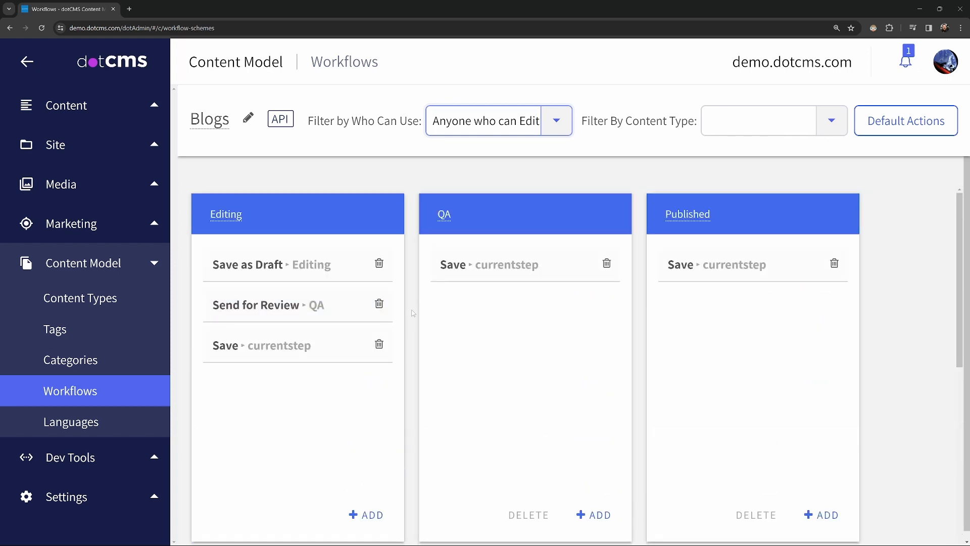